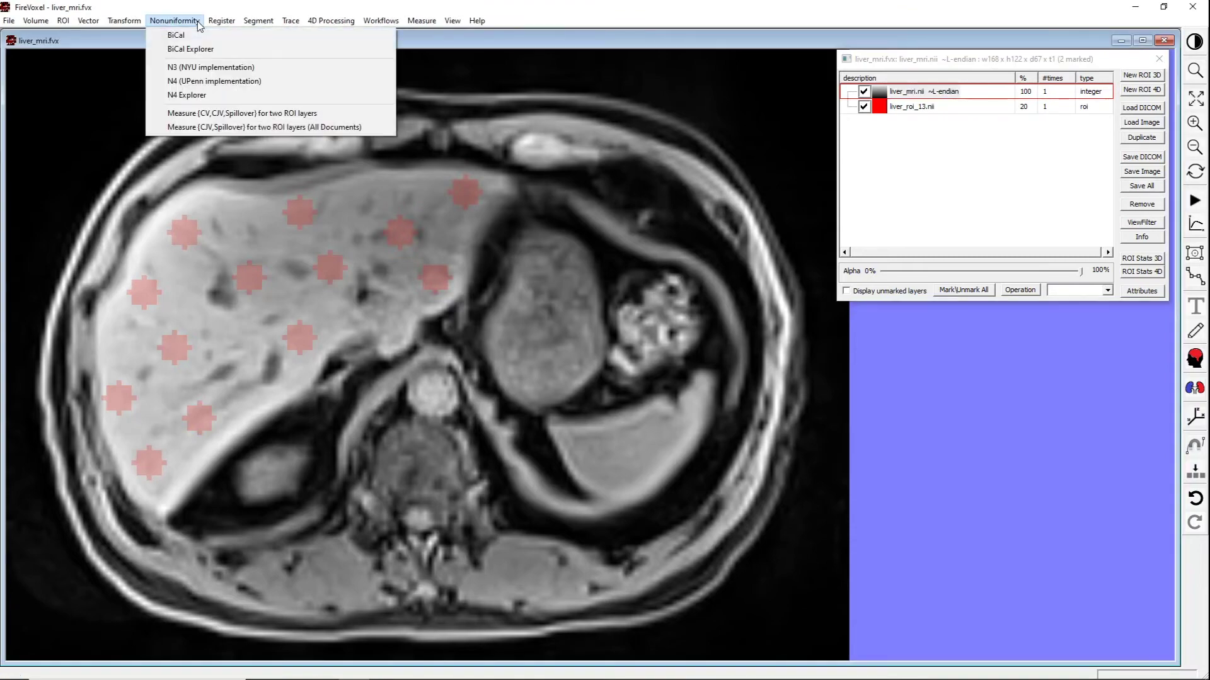
Run N3 (NYU) correction on the liver MRI with Output Bias Field enabled, keeping default iterations, smoothness and FWHM
left_click(201, 67)
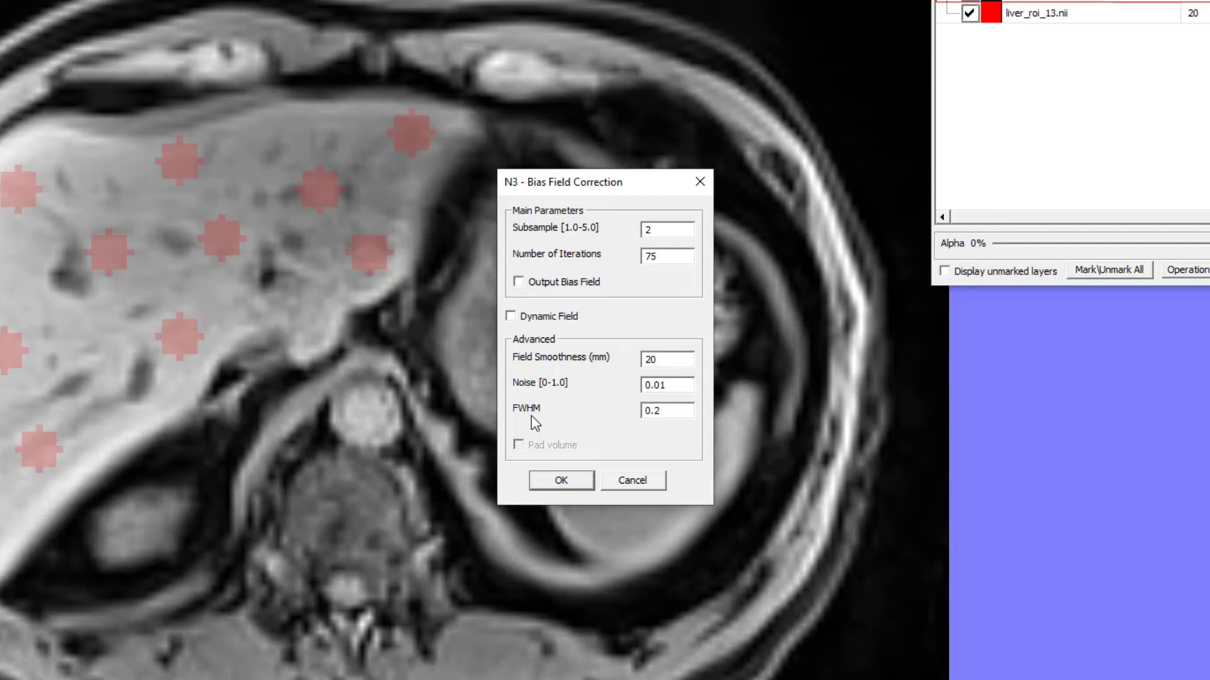
left_click(681, 255)
left_click(667, 359)
left_click(678, 411)
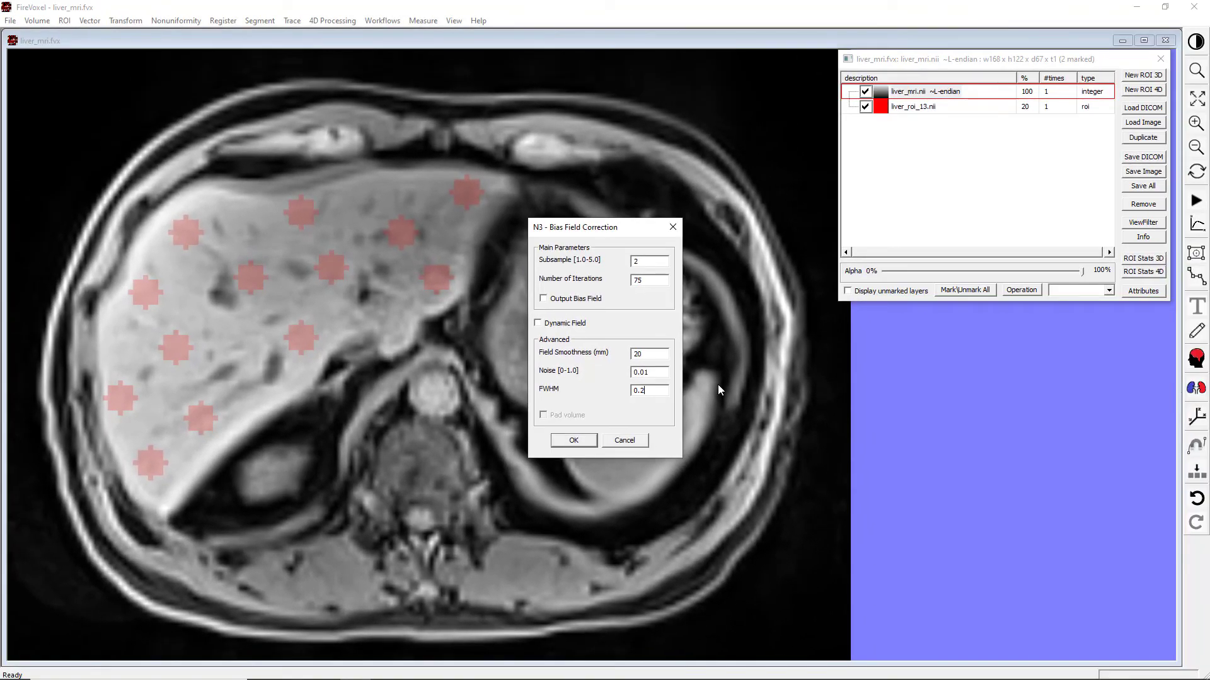
left_click(543, 299)
left_click(585, 440)
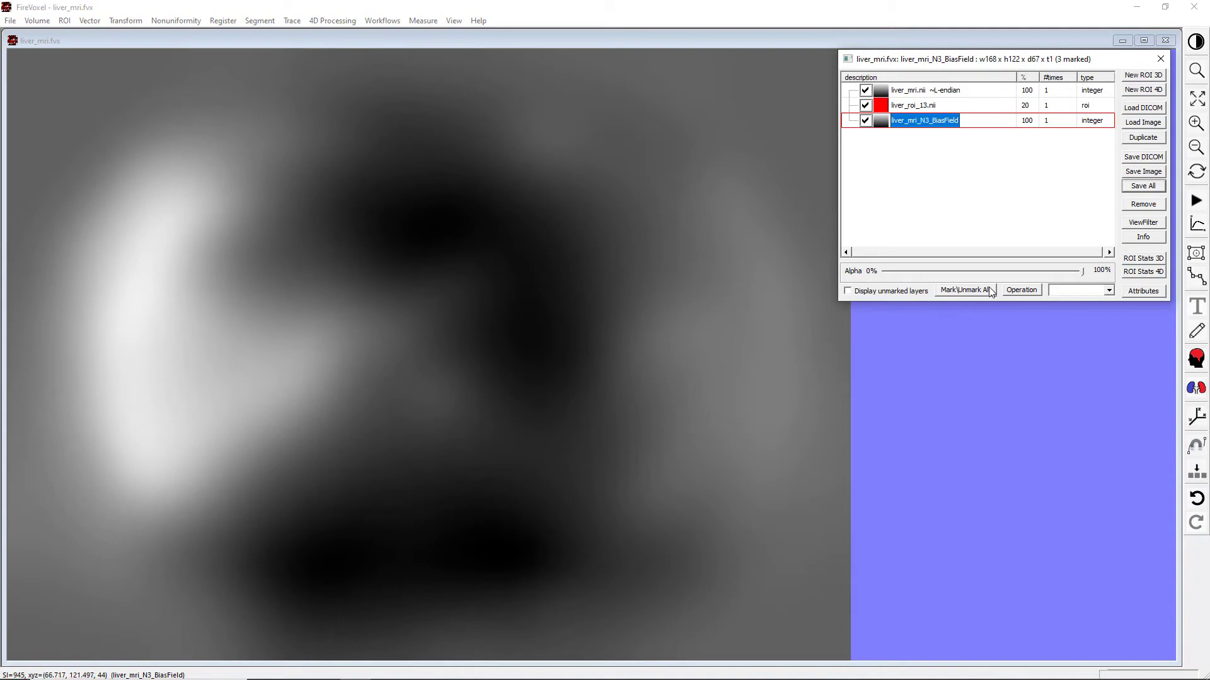
Hide the bias field layer and rerun N3 on liver_mri.nii with Output Bias Field unchecked
left_click(866, 122)
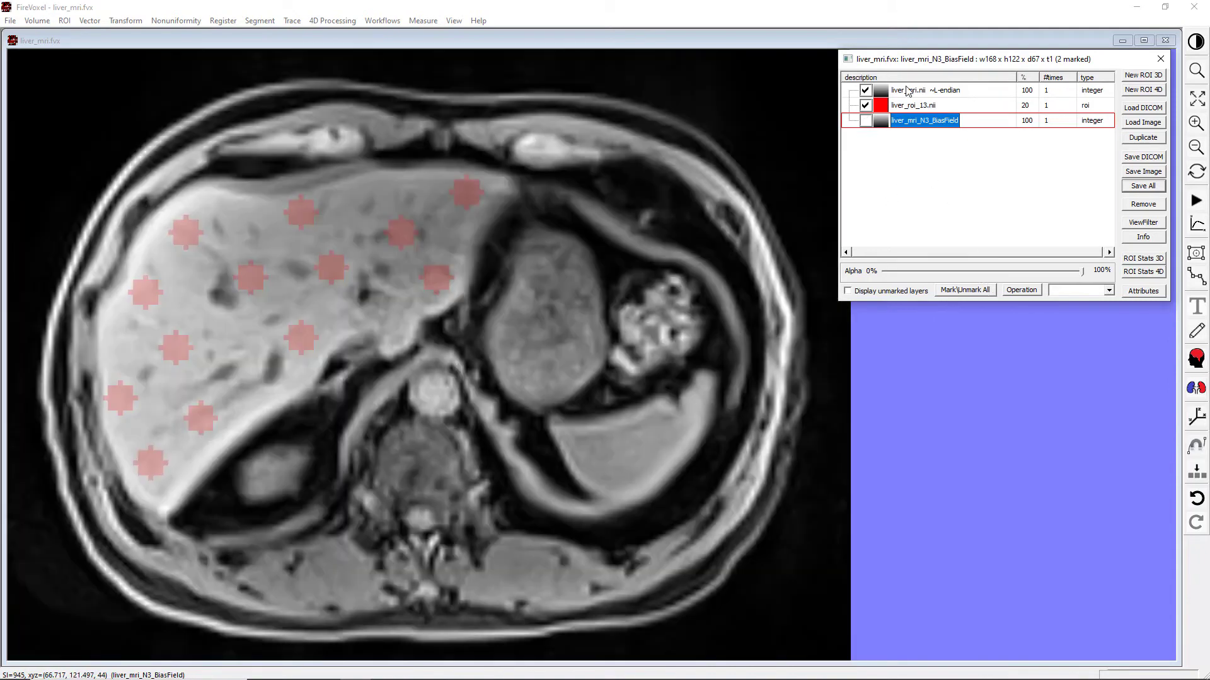
left_click(907, 90)
left_click(176, 20)
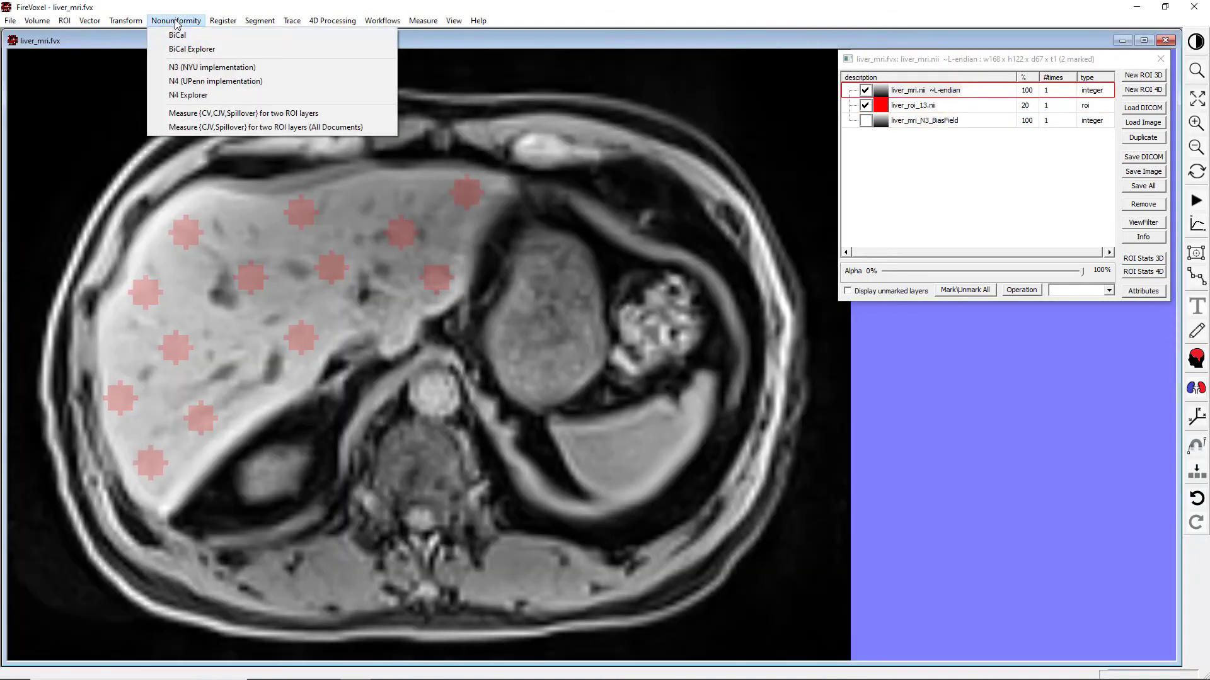
left_click(190, 65)
left_click(543, 299)
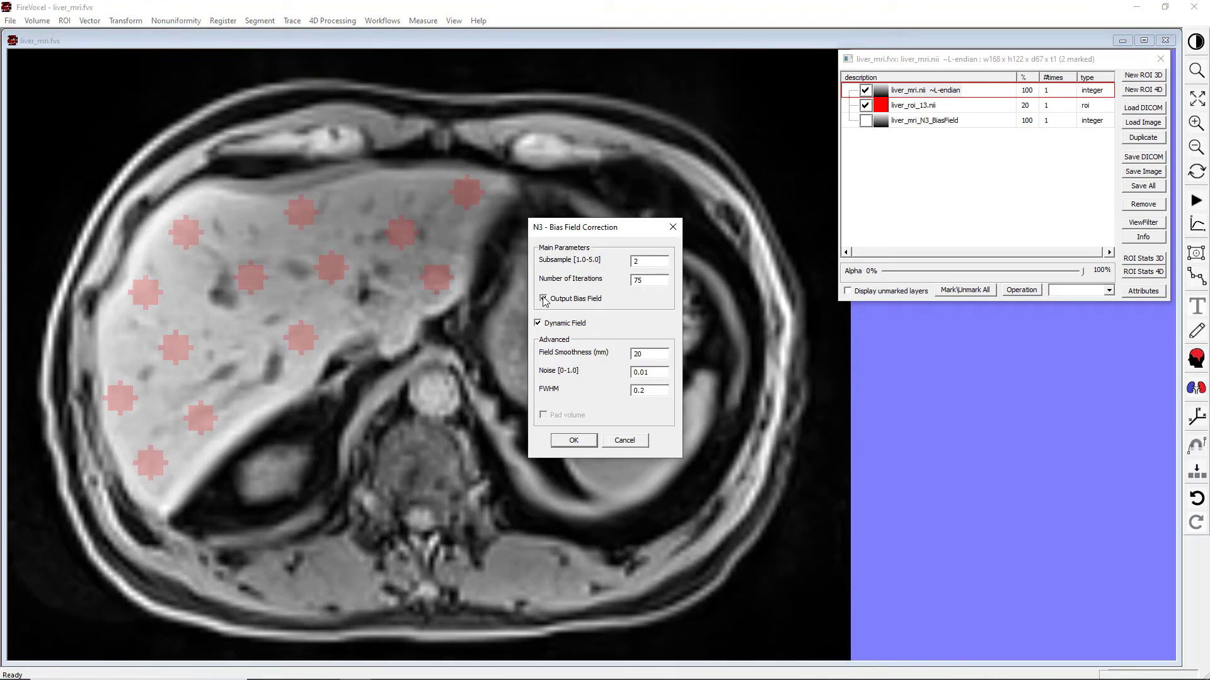
left_click(580, 445)
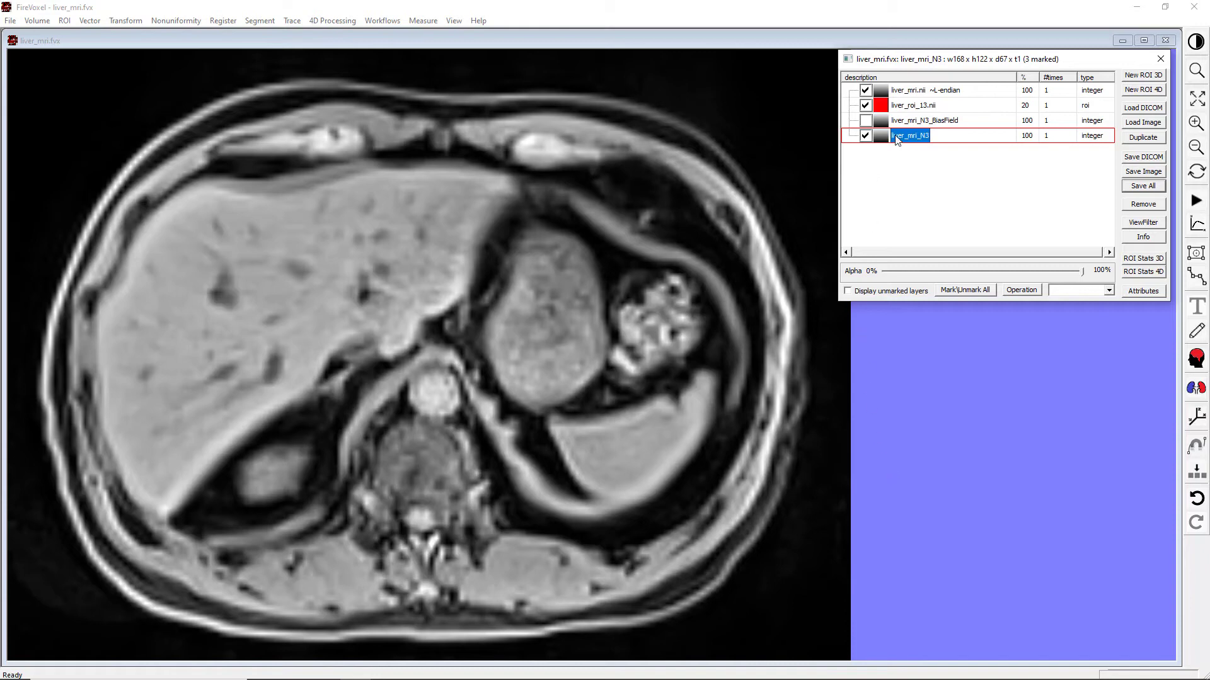
Hide liver_mri.nii, move the liver ROI layer to the bottom, and compute the liver_mri_N3 ROI Stats 3D histogram
left_click(865, 91)
left_click_drag(903, 105, 904, 157)
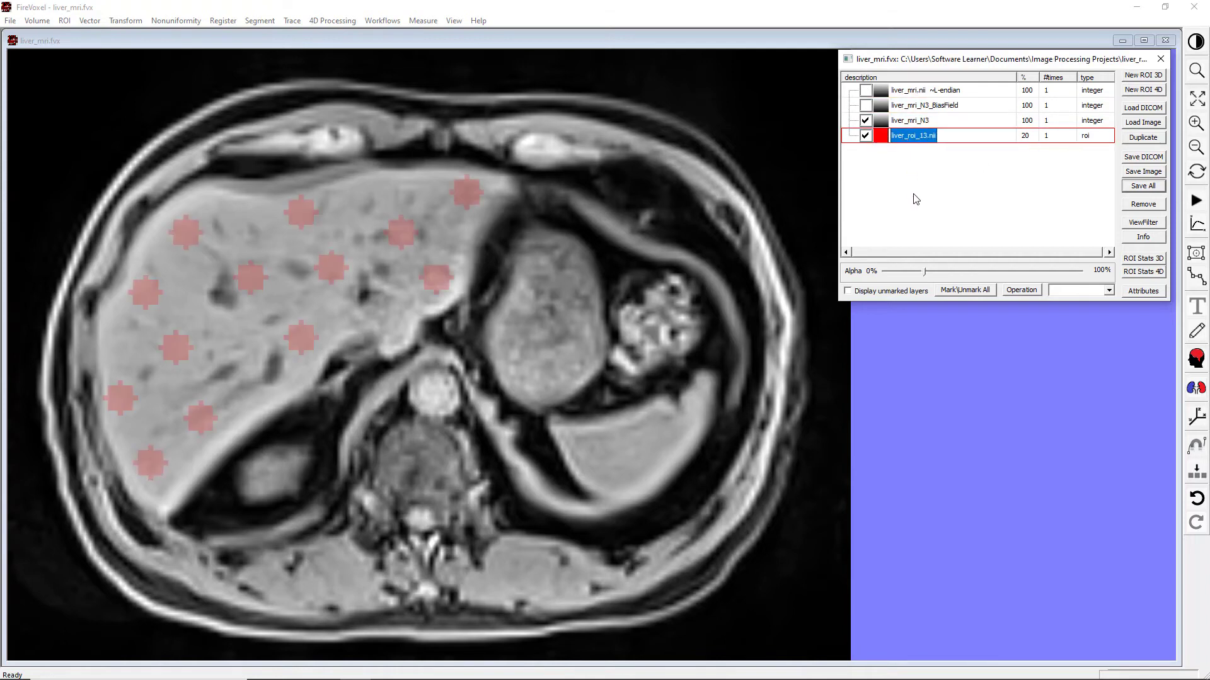
left_click(1126, 258)
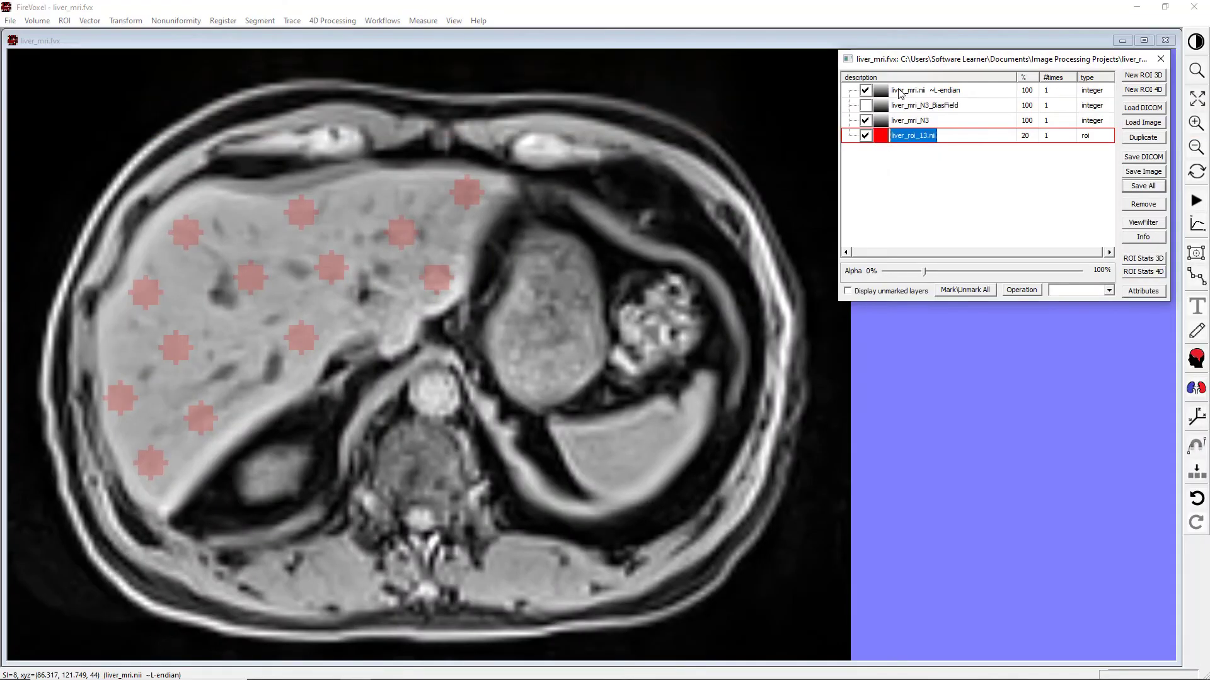
Show only the original liver_mri.nii, hiding the liver_mri_N3 and liver ROI layers
left_click(899, 90)
left_click(866, 121)
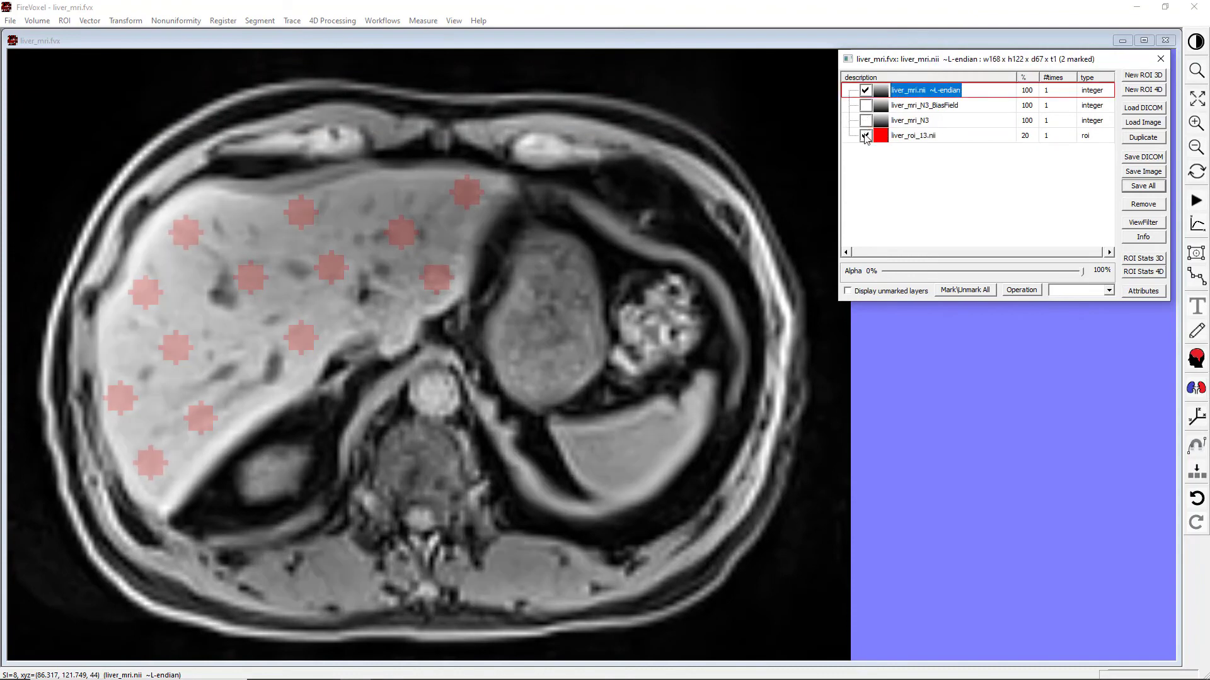
left_click(866, 136)
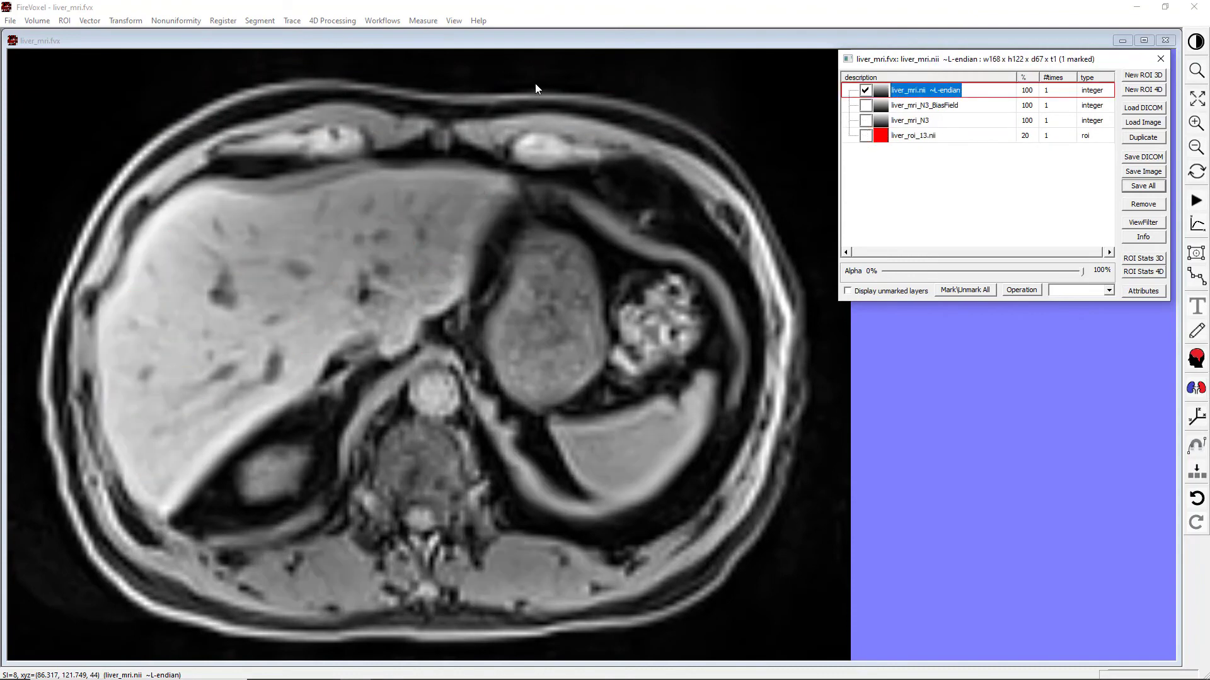
left_click(187, 21)
Run N4 (UPenn) correction with 75 iterations, spline distance 180 and FWHM 0.2
left_click(191, 81)
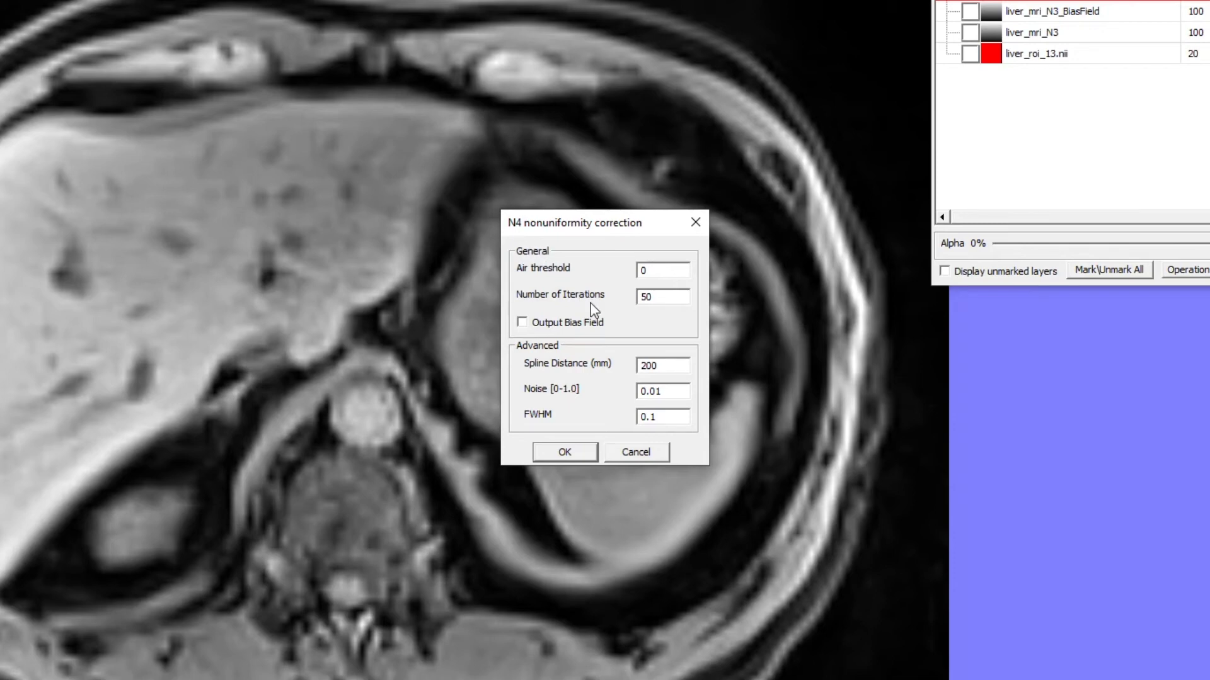
double_click(650, 297)
type("75")
double_click(655, 365)
type("180")
double_click(649, 414)
type("2")
left_click(589, 453)
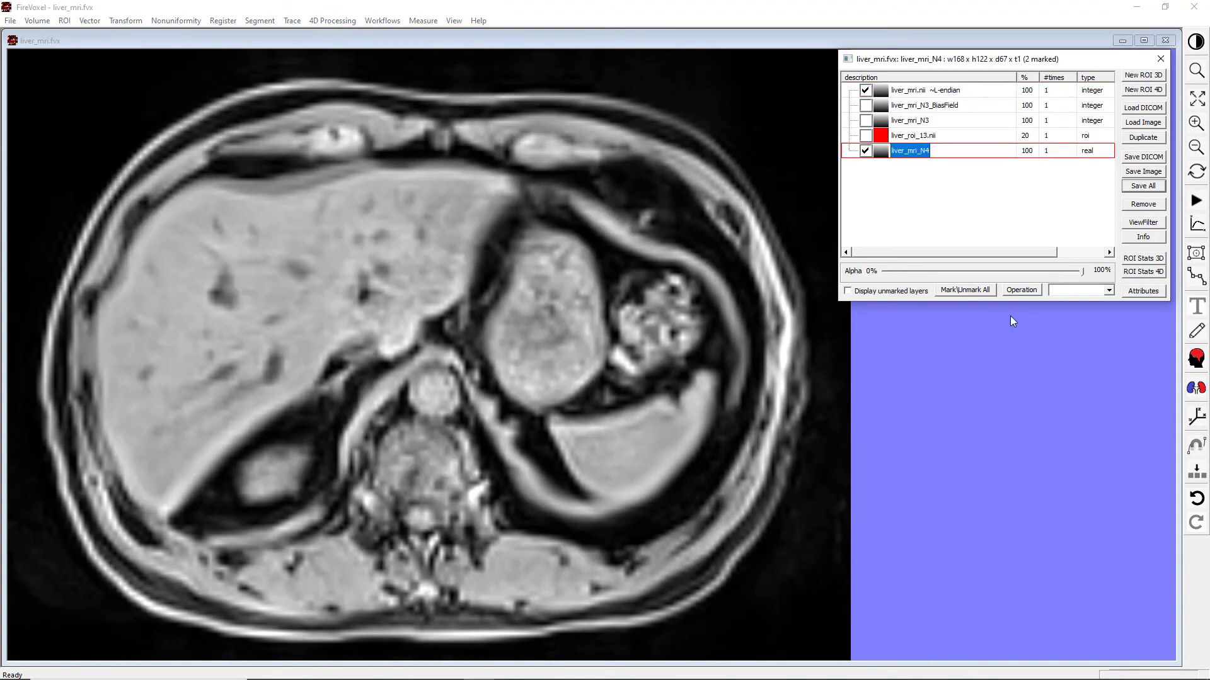
Place the liver ROI below liver_mri_N4, hide liver_mri.nii, and compute the ROI Stats 3D histogram
left_click(867, 135)
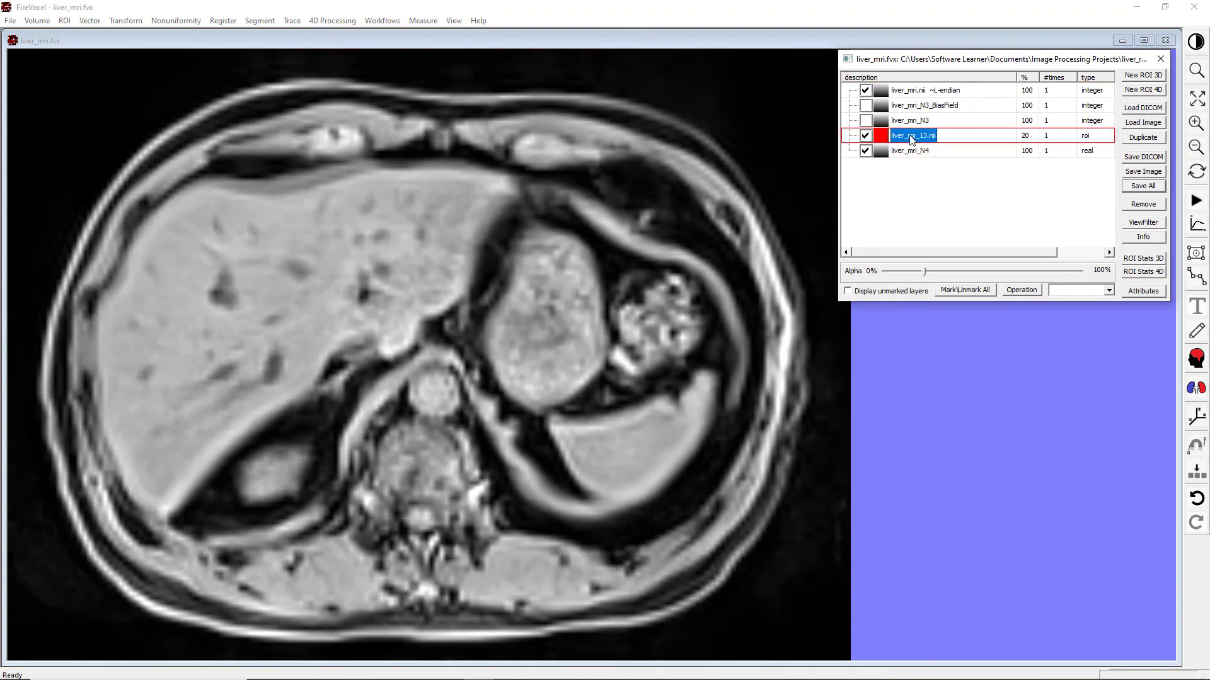
left_click_drag(911, 139, 906, 165)
left_click(867, 90)
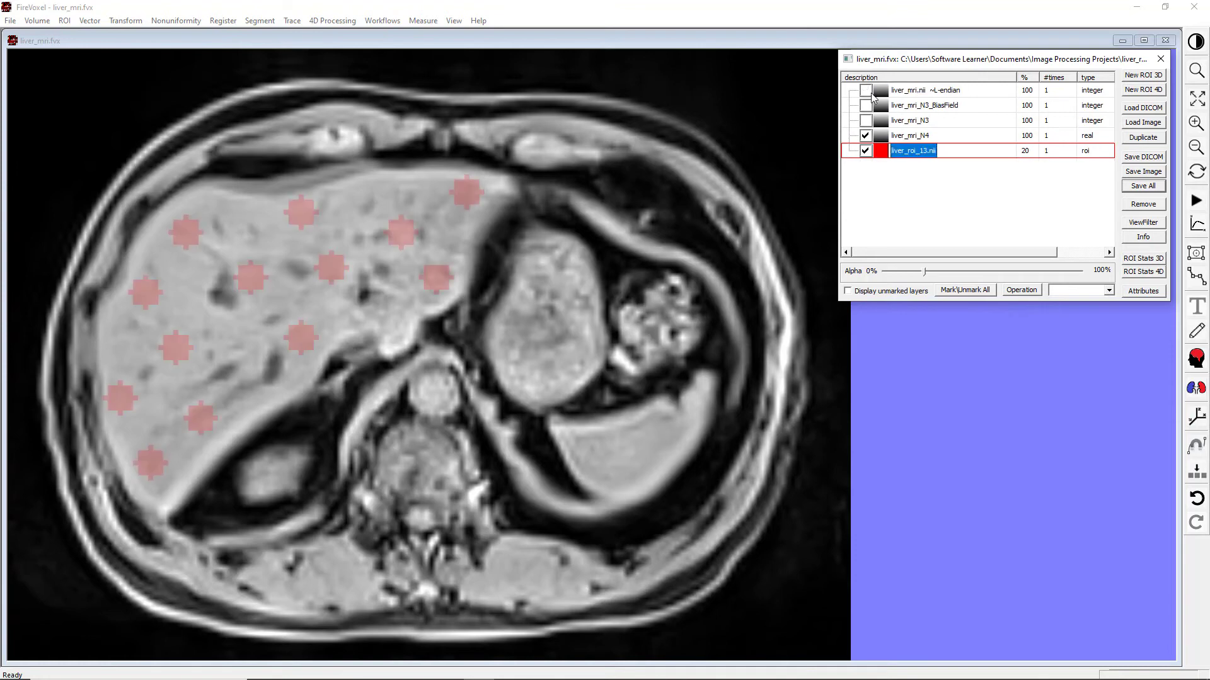
left_click(1161, 259)
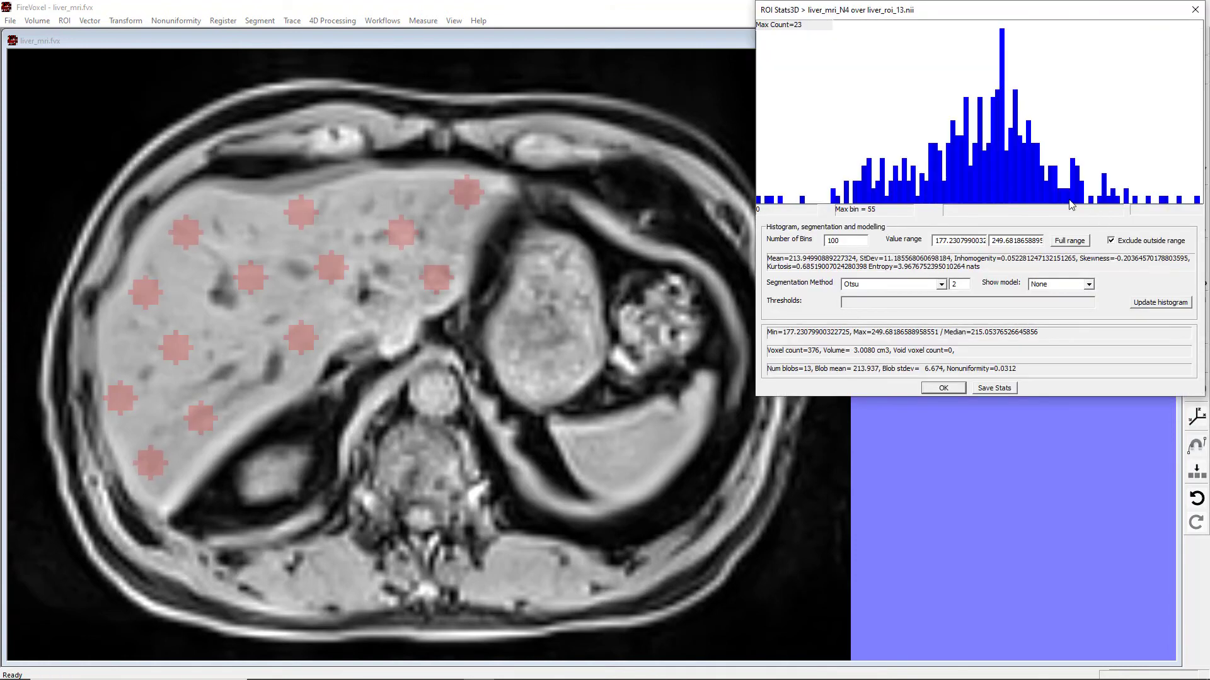